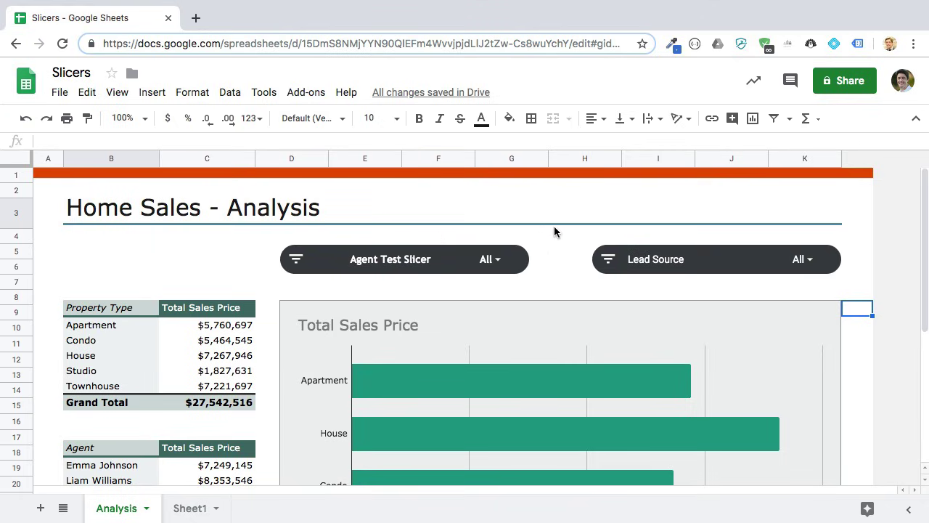
Hide the menus to show more of the Analysis dashboard.
{"action": "left_click", "coordinate": [916, 119]}
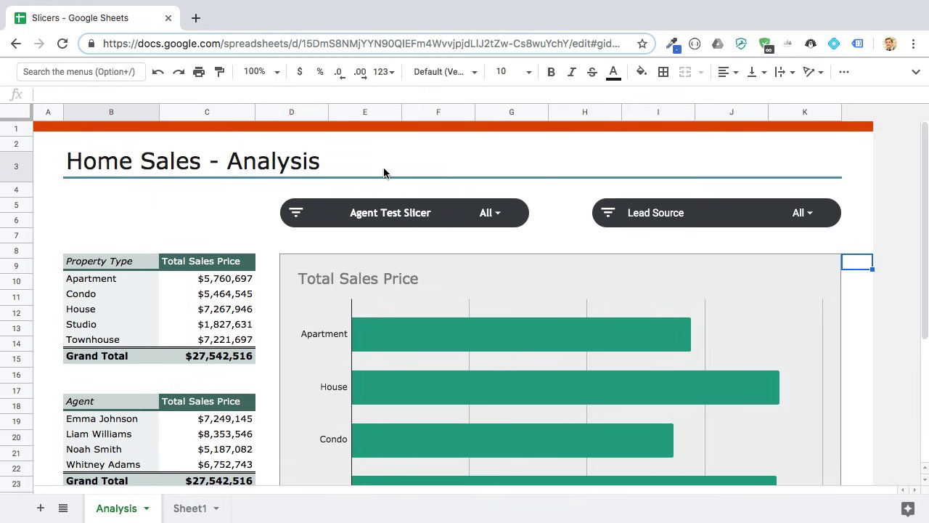
{"action": "scroll", "coordinate": [508, 188], "scroll_direction": "down", "scroll_amount": 5}
{"action": "scroll", "coordinate": [582, 236], "scroll_direction": "up", "scroll_amount": 3}
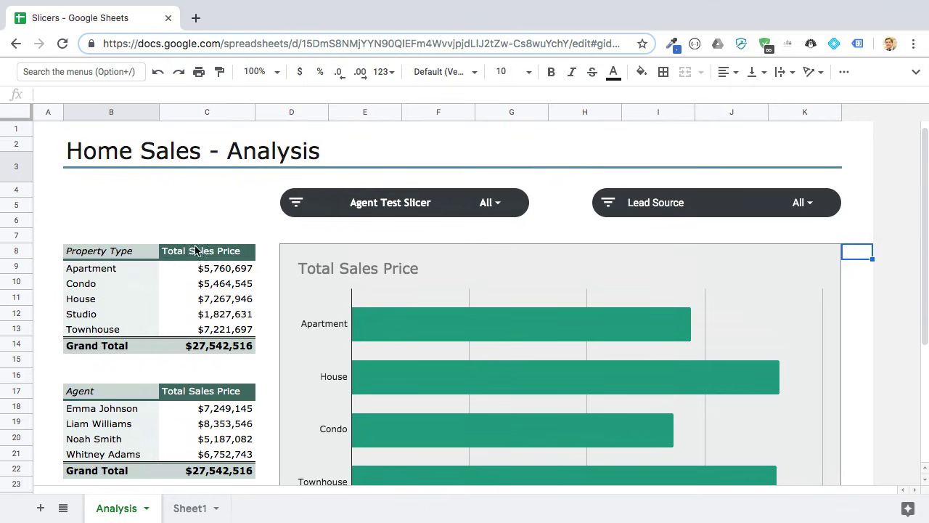
Filter the Agent Test Slicer to one agent, cutting the grand total to $7,249,145.
{"action": "left_click", "coordinate": [500, 205]}
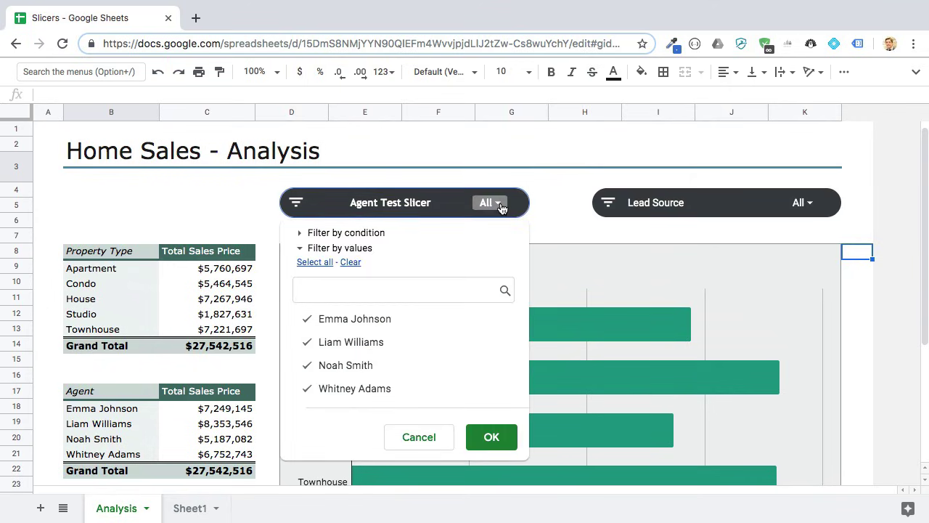
{"action": "left_click", "coordinate": [341, 262]}
{"action": "left_click", "coordinate": [493, 321]}
{"action": "left_click", "coordinate": [497, 447]}
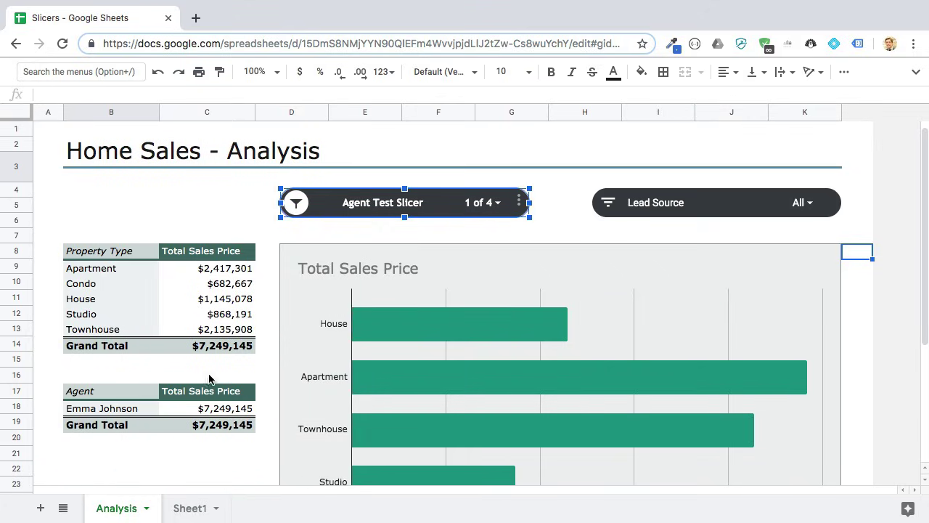
{"action": "scroll", "coordinate": [157, 317], "scroll_direction": "down", "scroll_amount": 3}
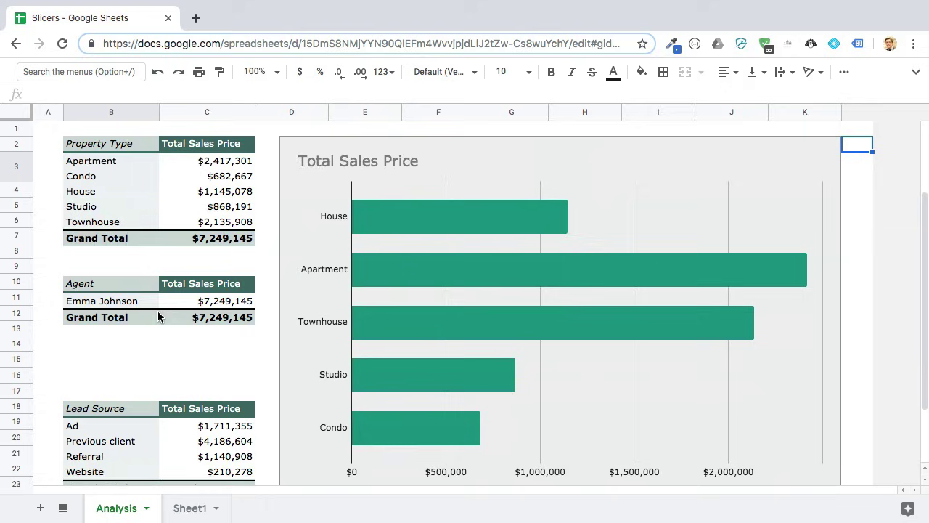
{"action": "scroll", "coordinate": [178, 295], "scroll_direction": "up", "scroll_amount": 3}
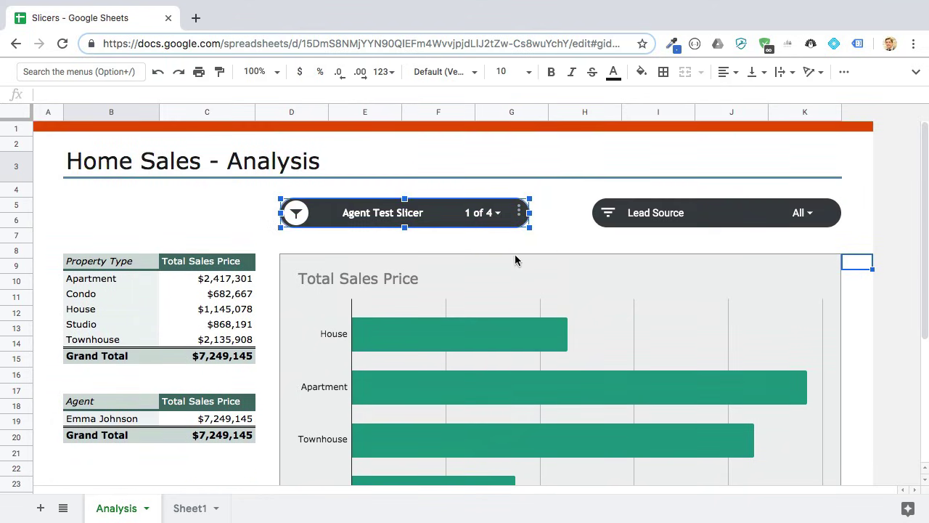
Filter the Lead Source slicer to Website only.
{"action": "left_click", "coordinate": [801, 212]}
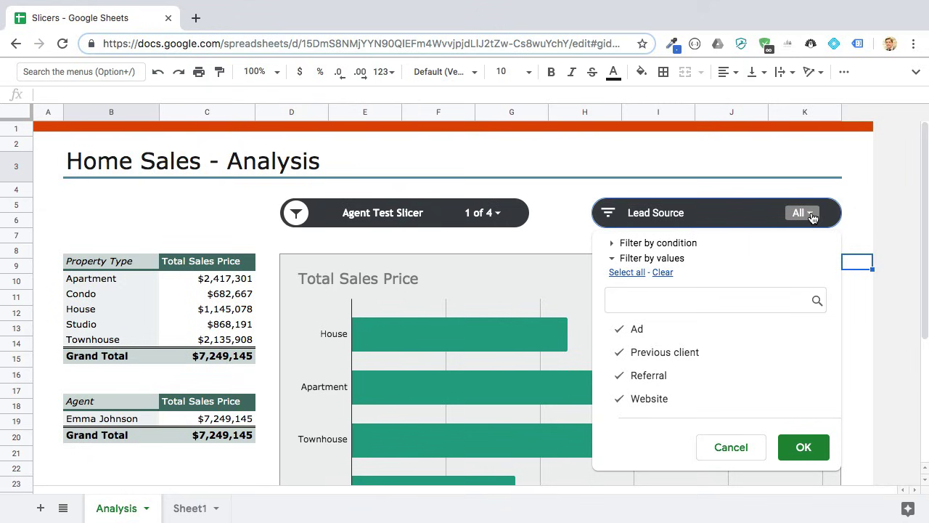
{"action": "left_click", "coordinate": [664, 272]}
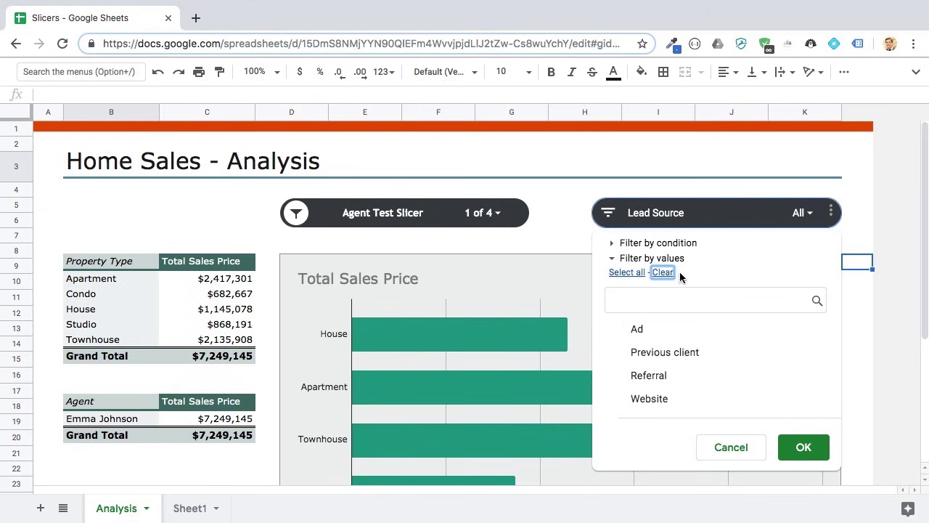
{"action": "left_click", "coordinate": [658, 400]}
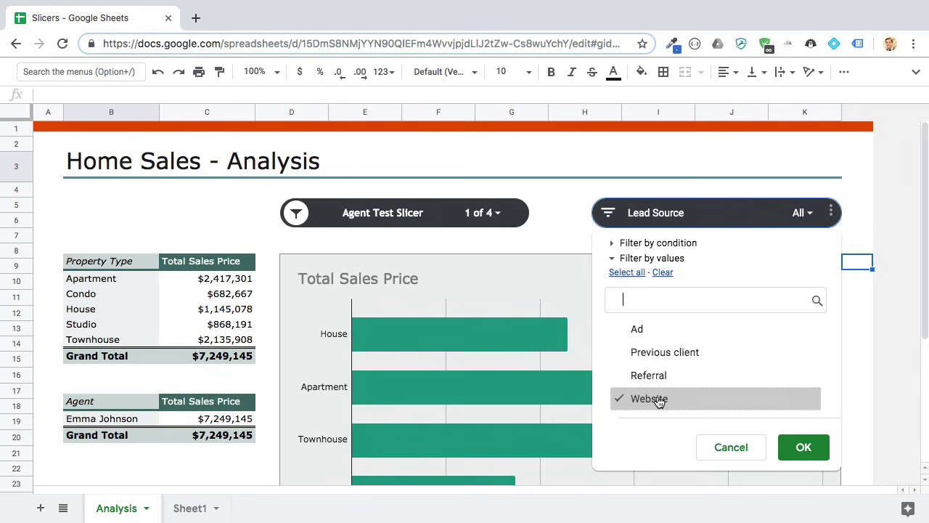
{"action": "left_click", "coordinate": [800, 447]}
{"action": "scroll", "coordinate": [501, 208], "scroll_direction": "down", "scroll_amount": 3}
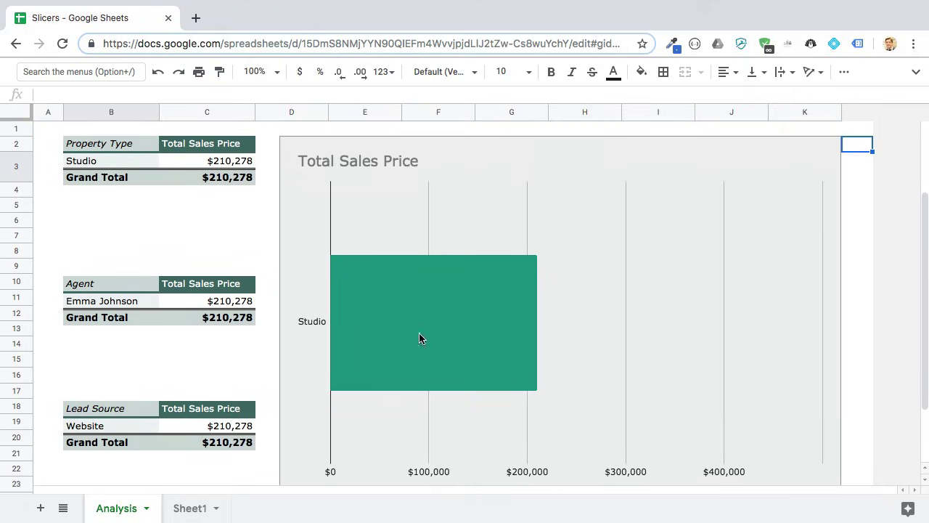
{"action": "scroll", "coordinate": [508, 319], "scroll_direction": "up", "scroll_amount": 3}
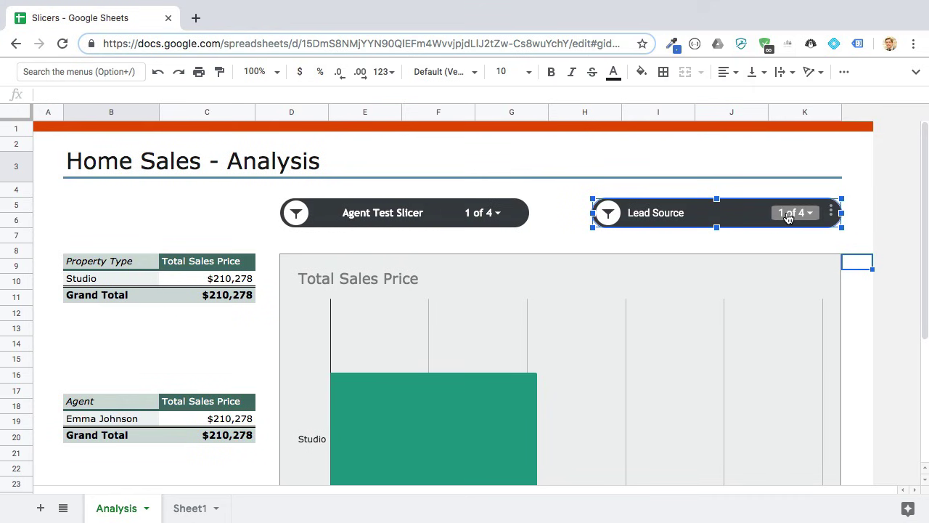
Reset the Lead Source and Agent slicers to all values, then view Sheet1.
{"action": "left_click", "coordinate": [792, 213]}
{"action": "left_click", "coordinate": [635, 278]}
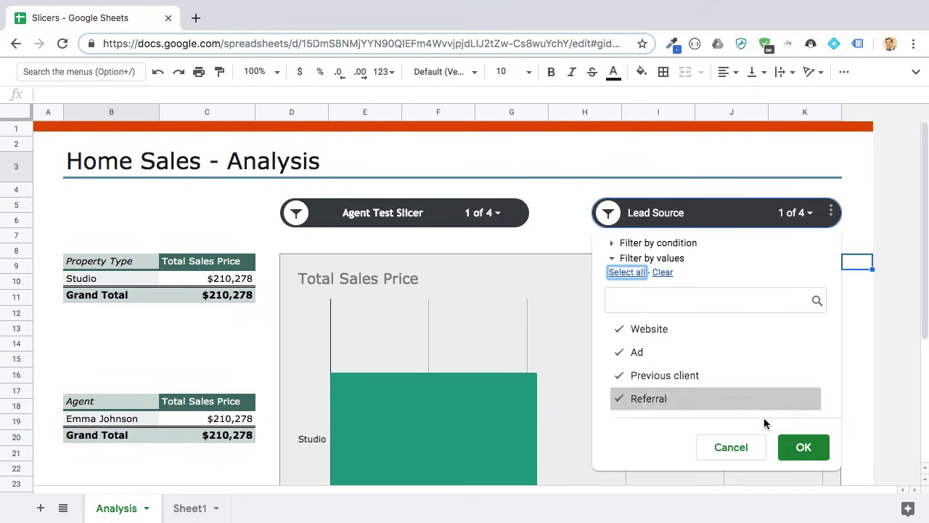
{"action": "left_click", "coordinate": [803, 448]}
{"action": "left_click", "coordinate": [497, 214]}
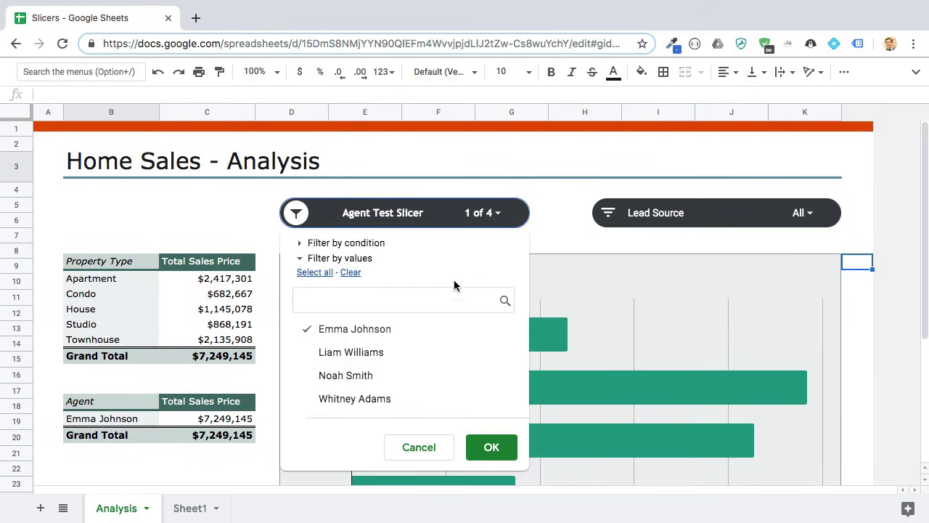
{"action": "left_click", "coordinate": [314, 274]}
{"action": "left_click", "coordinate": [492, 447]}
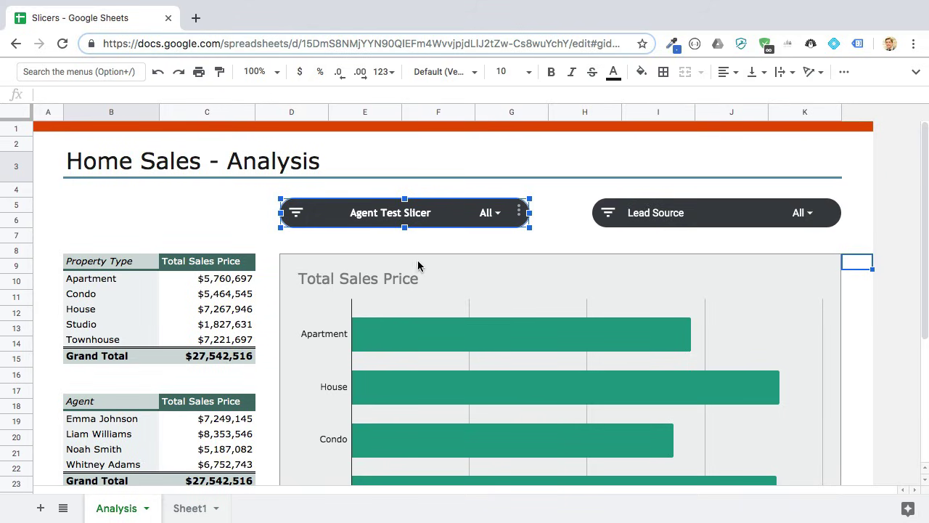
{"action": "left_click", "coordinate": [190, 508]}
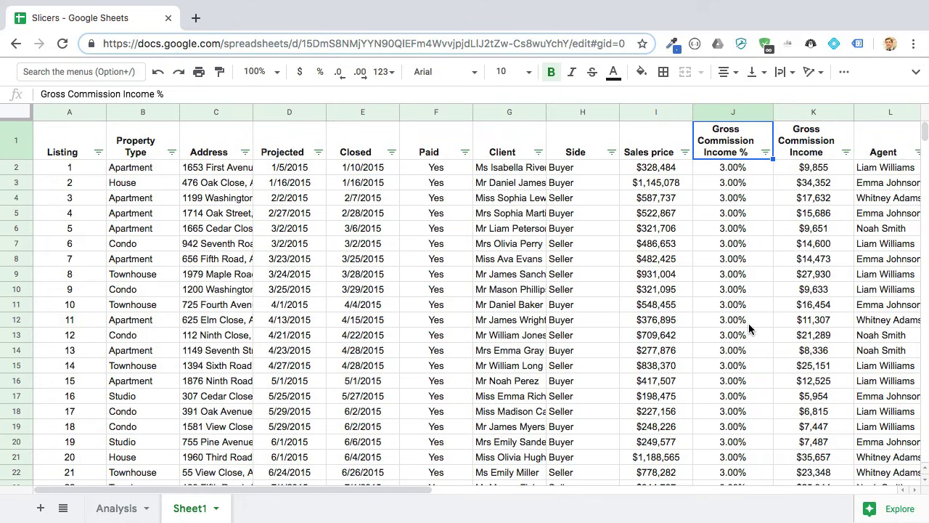
Restore the menus and create a pivot table from the listings on a new sheet.
{"action": "left_click", "coordinate": [915, 71]}
{"action": "left_click", "coordinate": [228, 95]}
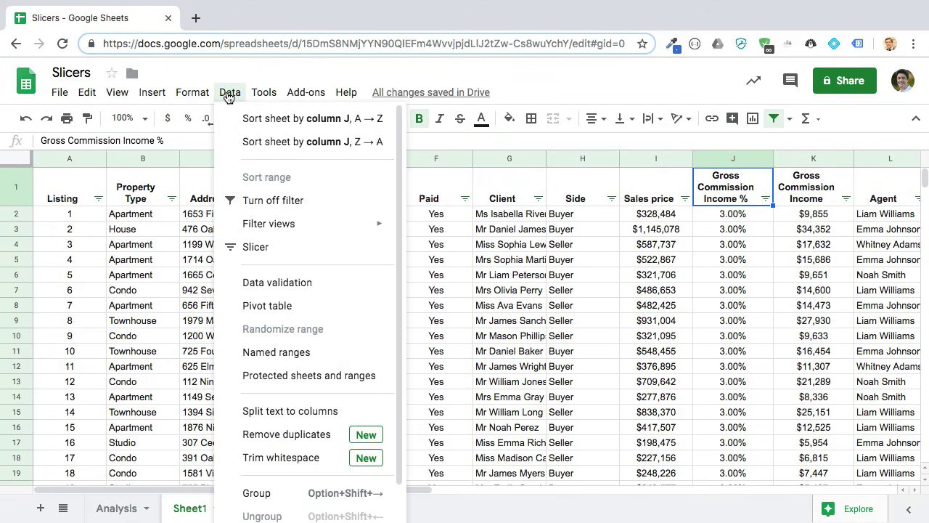
{"action": "left_click", "coordinate": [287, 306]}
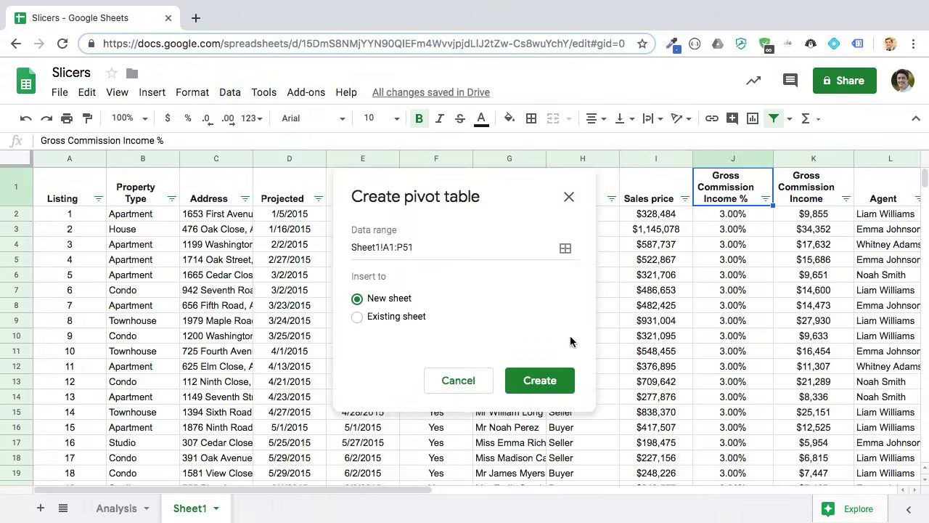
{"action": "left_click", "coordinate": [535, 378]}
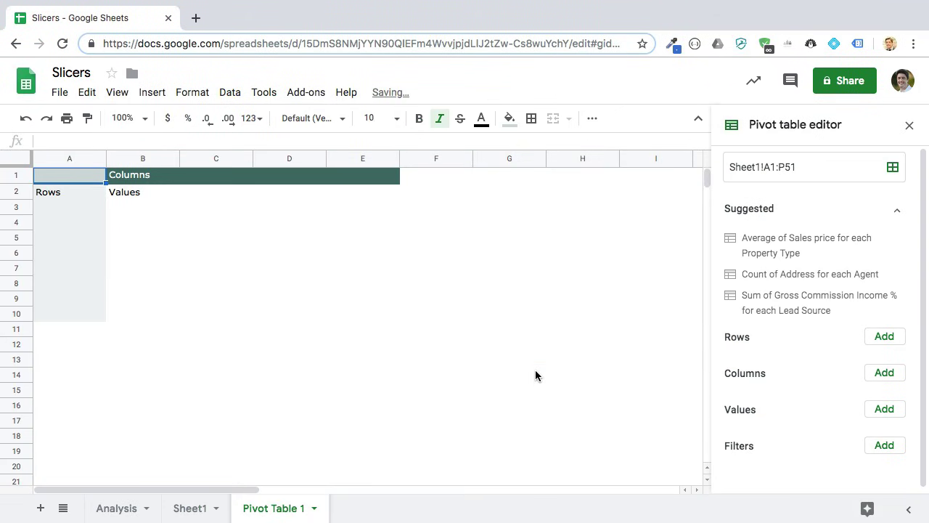
Set the pivot rows to Property Type with the SUM of Sales price as values.
{"action": "left_click", "coordinate": [884, 336]}
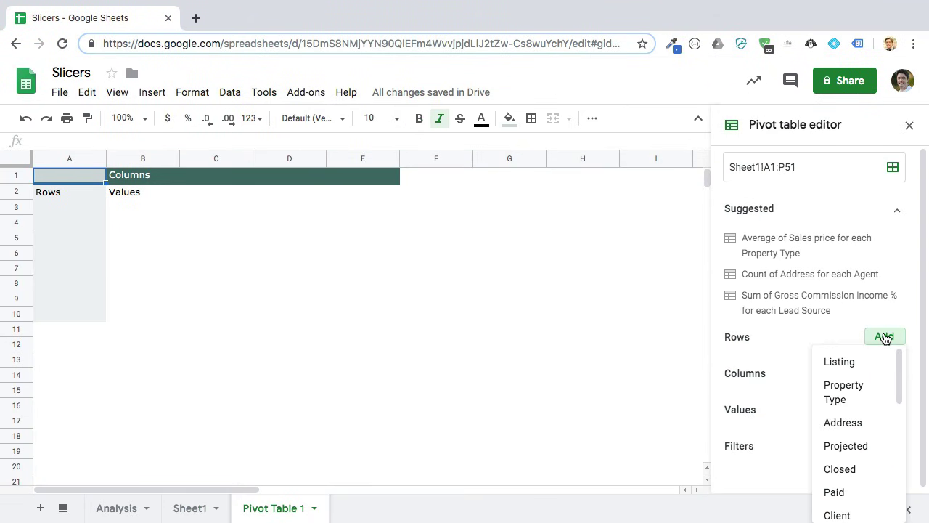
{"action": "left_click", "coordinate": [865, 388]}
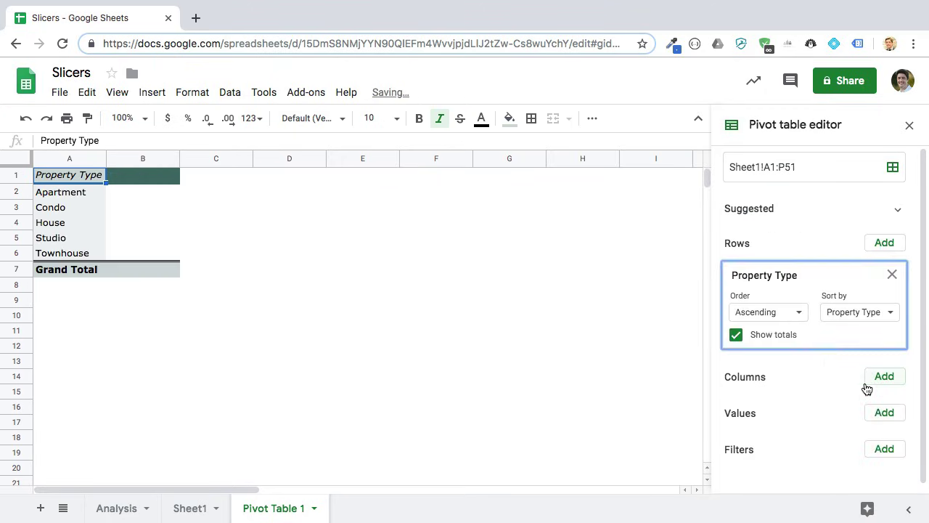
{"action": "left_click", "coordinate": [885, 413]}
{"action": "scroll", "coordinate": [882, 451], "scroll_direction": "down", "scroll_amount": 2}
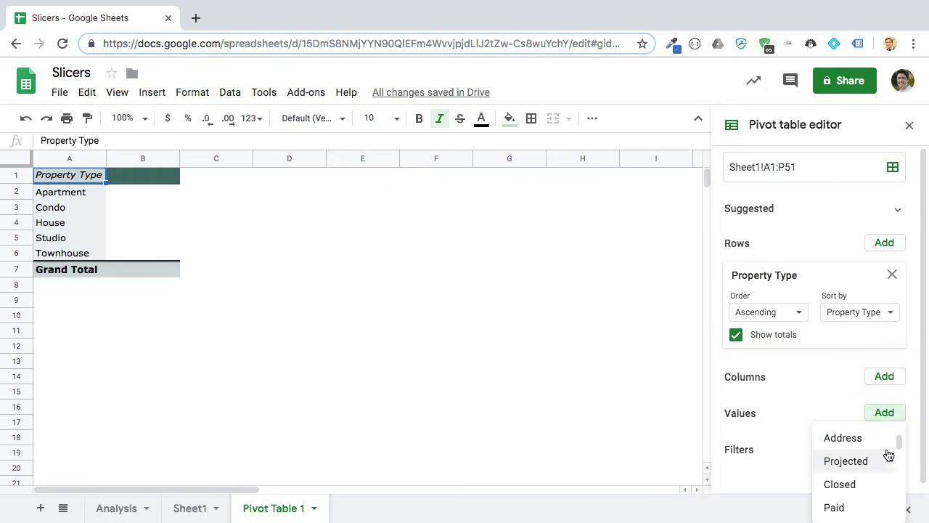
{"action": "scroll", "coordinate": [882, 451], "scroll_direction": "down", "scroll_amount": 3}
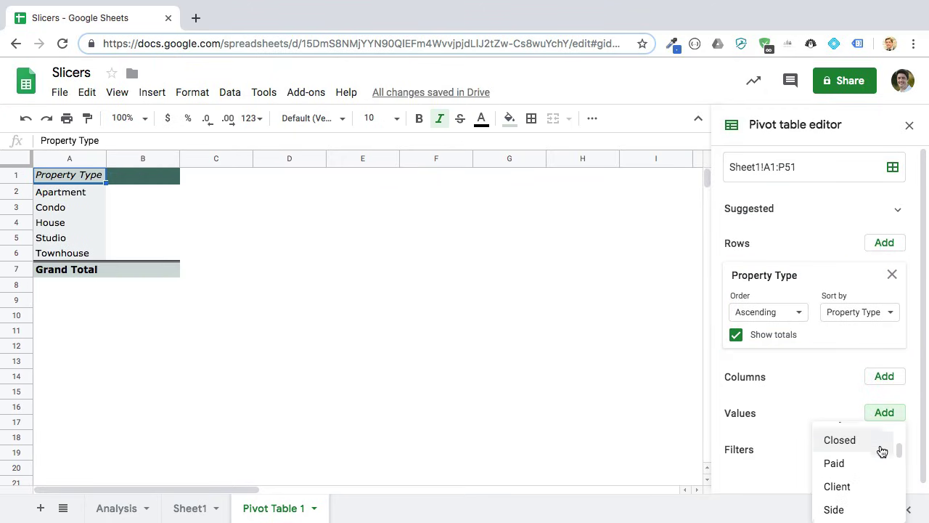
{"action": "left_click", "coordinate": [869, 488]}
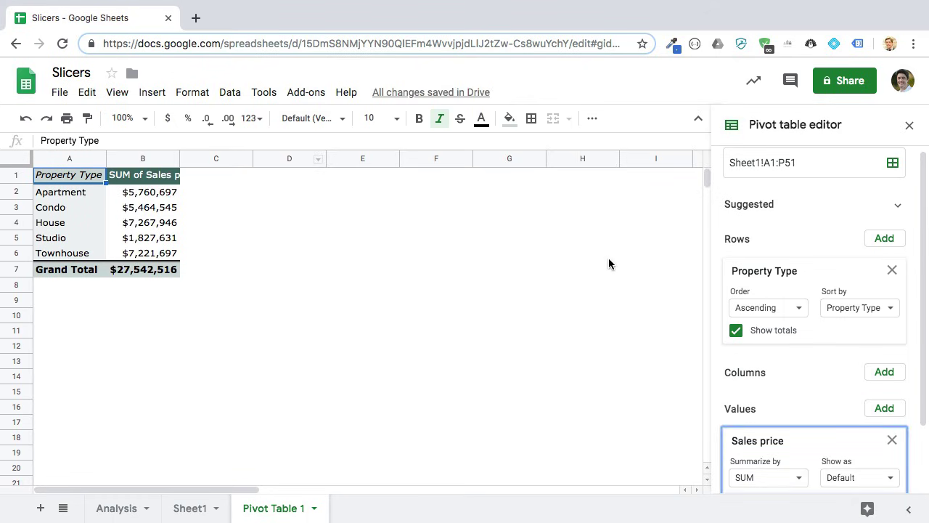
{"action": "left_click", "coordinate": [229, 95]}
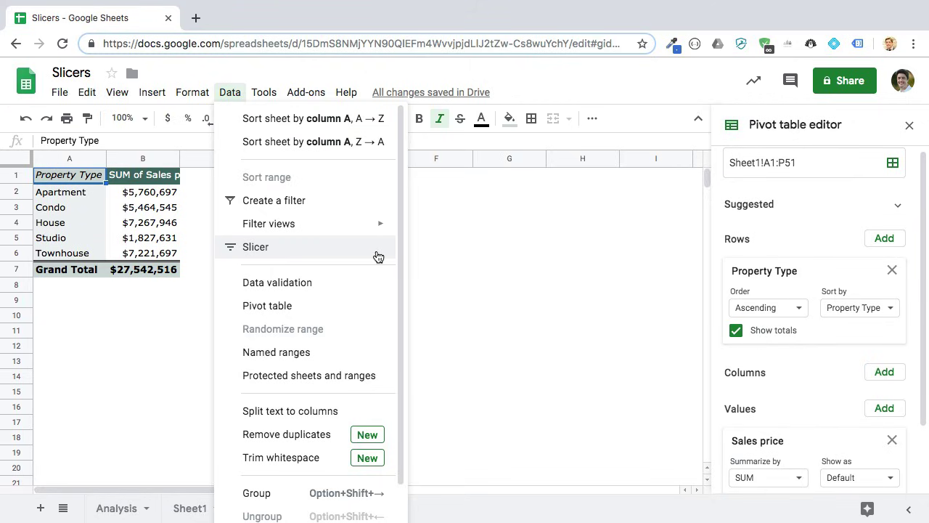
Insert a slicer beside the pivot table over columns D–F and open its settings.
{"action": "left_click", "coordinate": [272, 252]}
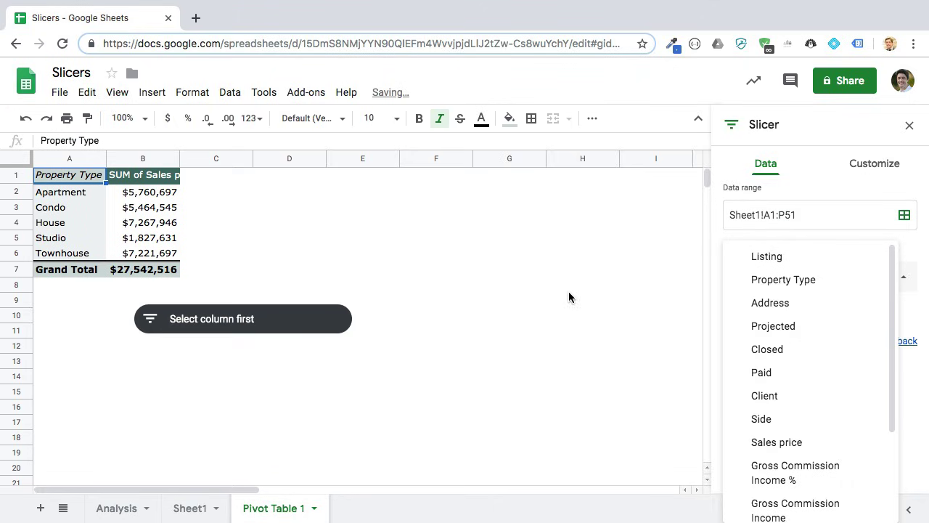
{"action": "left_click_drag", "start_coordinate": [289, 321], "coordinate": [397, 201]}
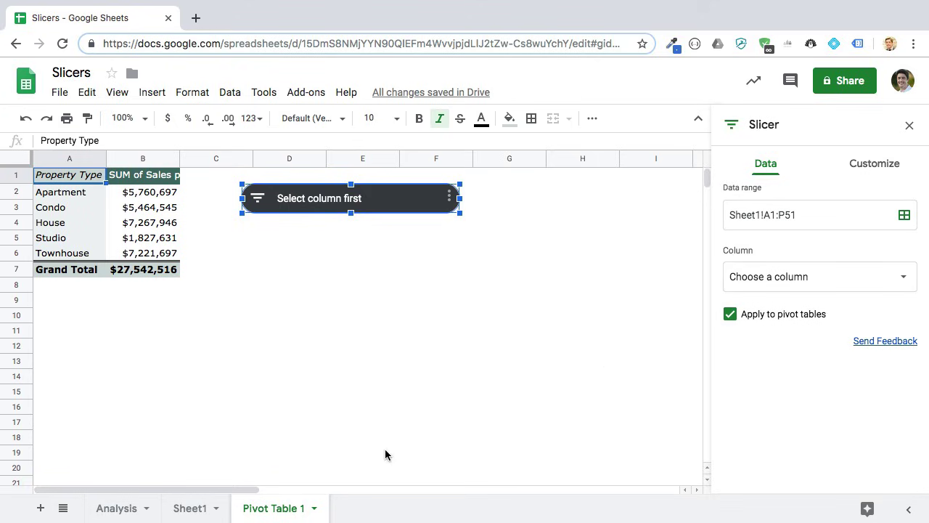
{"action": "left_click", "coordinate": [194, 510]}
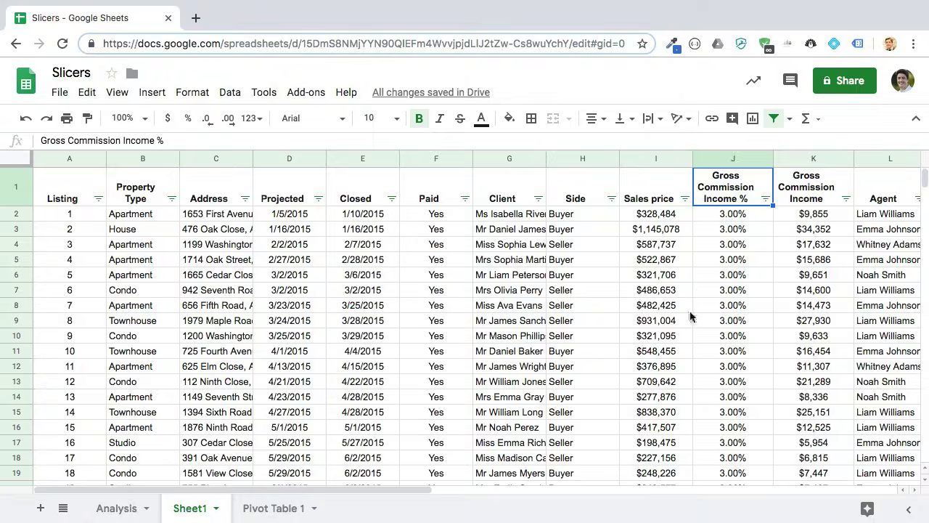
{"action": "left_click", "coordinate": [280, 509]}
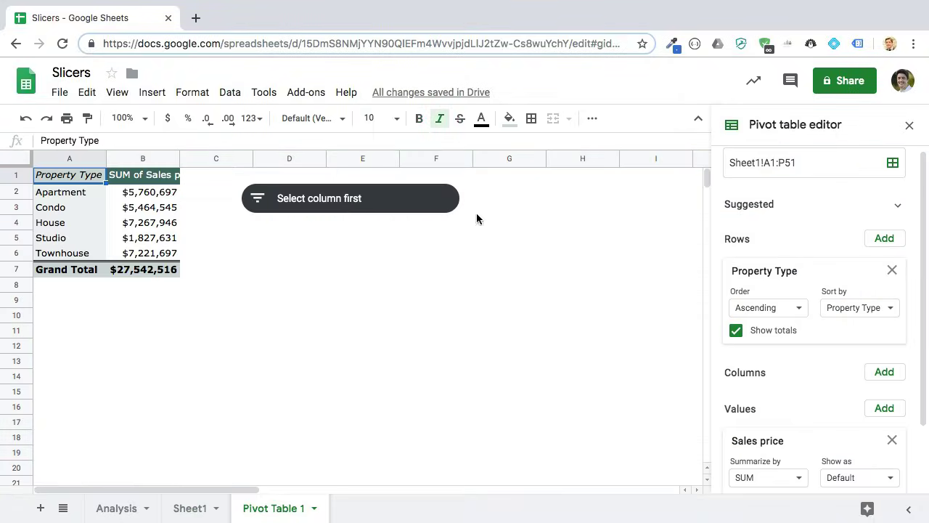
{"action": "left_click", "coordinate": [346, 208]}
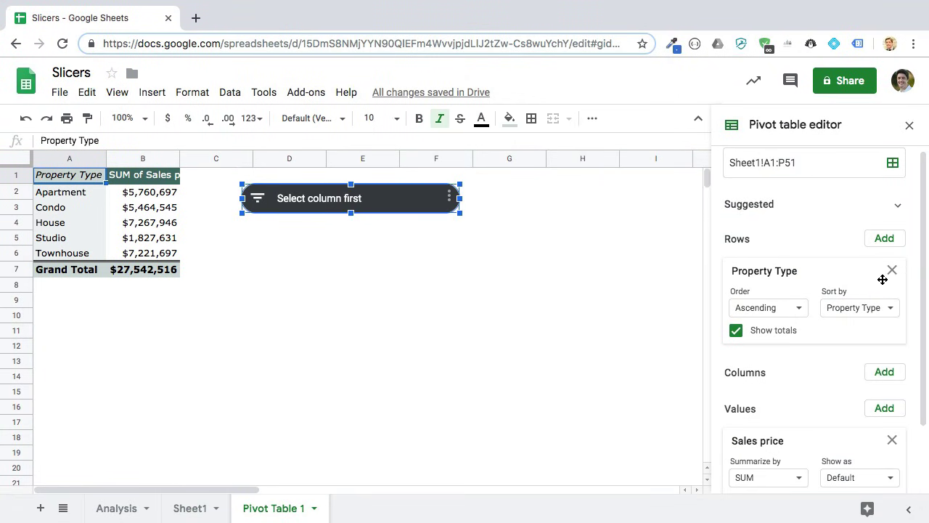
{"action": "left_click", "coordinate": [908, 129]}
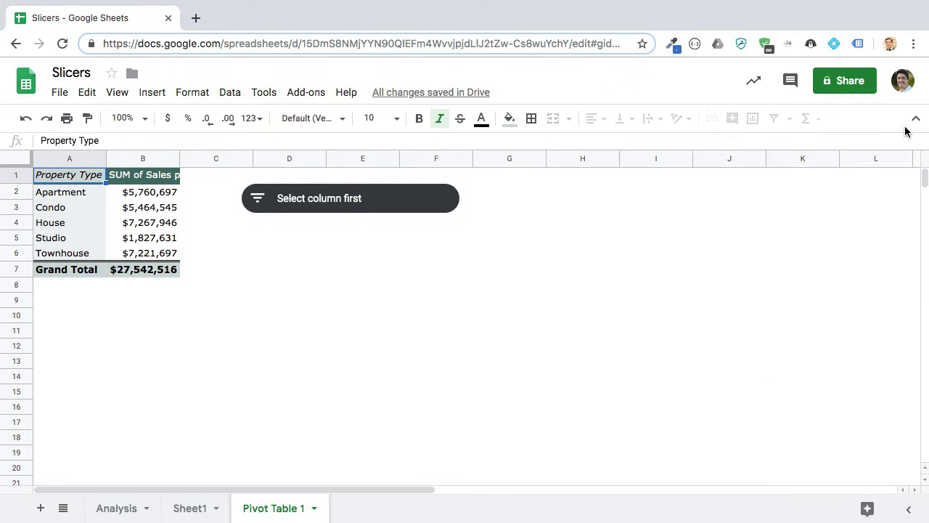
{"action": "double_click", "coordinate": [438, 200]}
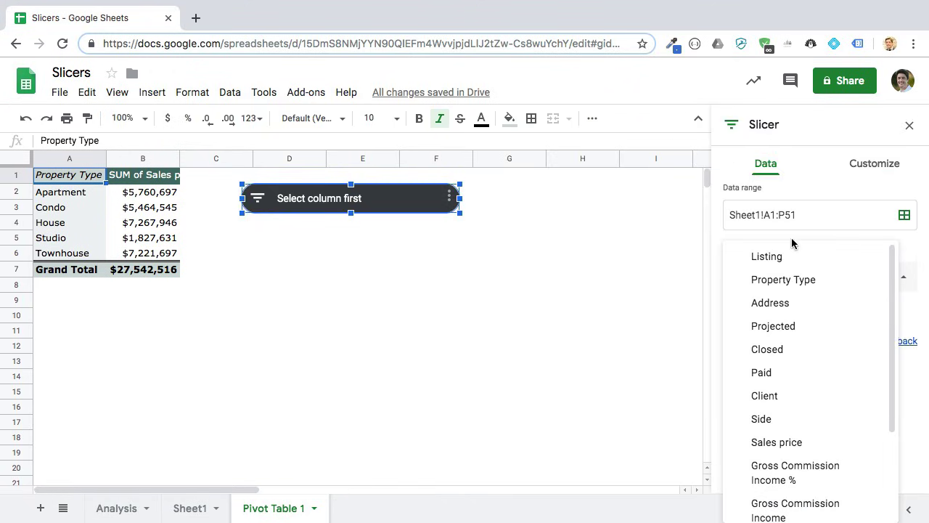
Set the slicer to filter on the Side column.
{"action": "left_click", "coordinate": [831, 235]}
{"action": "left_click", "coordinate": [885, 280]}
{"action": "scroll", "coordinate": [857, 305], "scroll_direction": "down", "scroll_amount": 1}
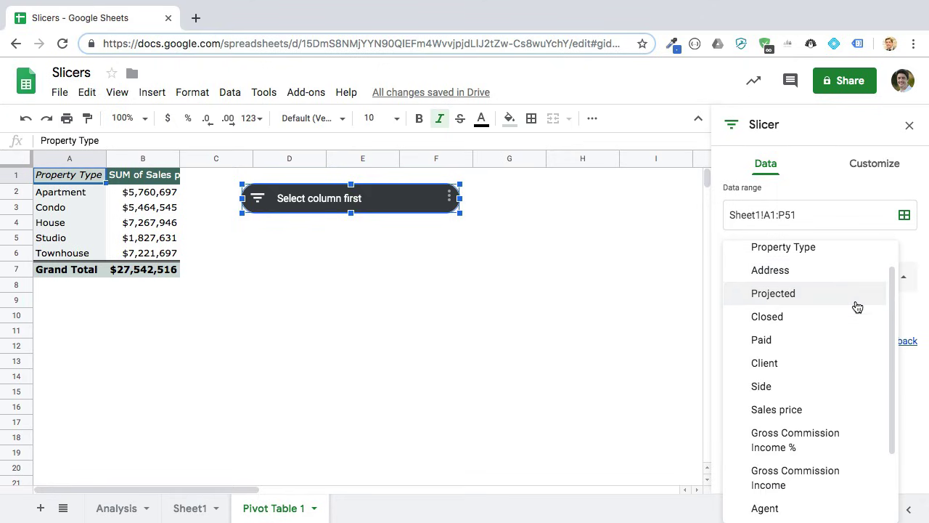
{"action": "left_click", "coordinate": [770, 387]}
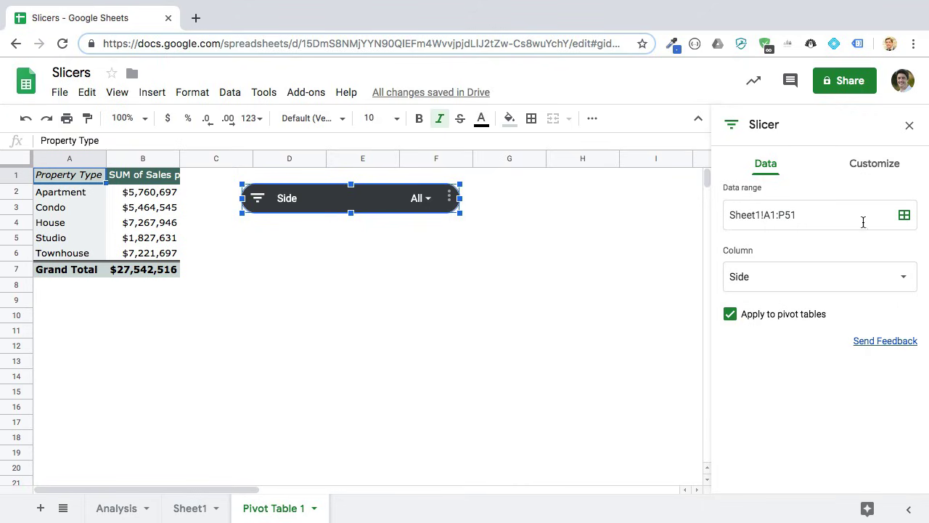
Title the slicer 'Buyer or Seller?' and give it a blue background.
{"action": "left_click", "coordinate": [874, 167]}
{"action": "left_click", "coordinate": [767, 216]}
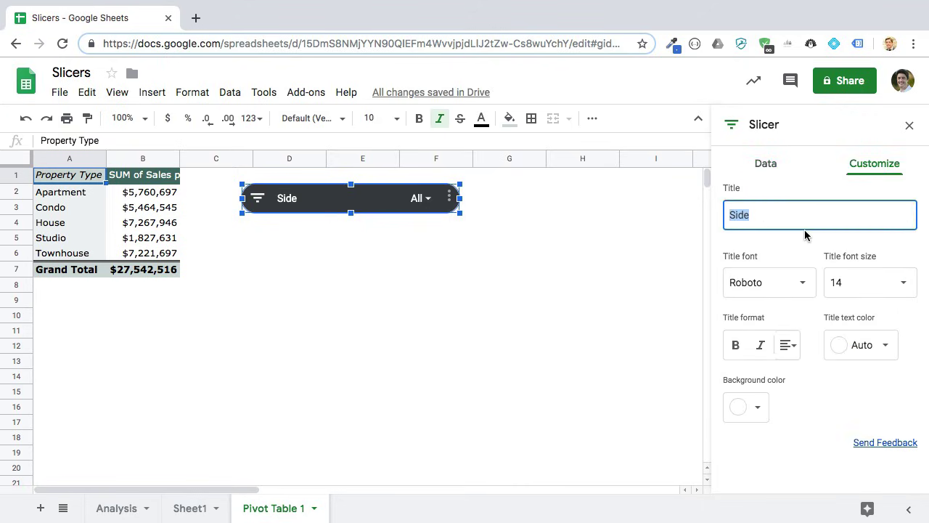
{"action": "type", "text": "Buyer or Seller?"}
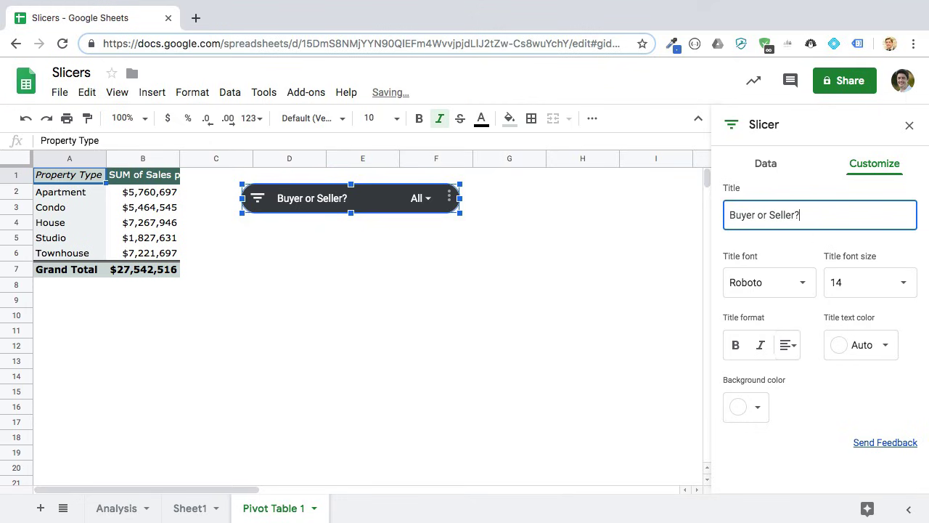
{"action": "left_click", "coordinate": [760, 405]}
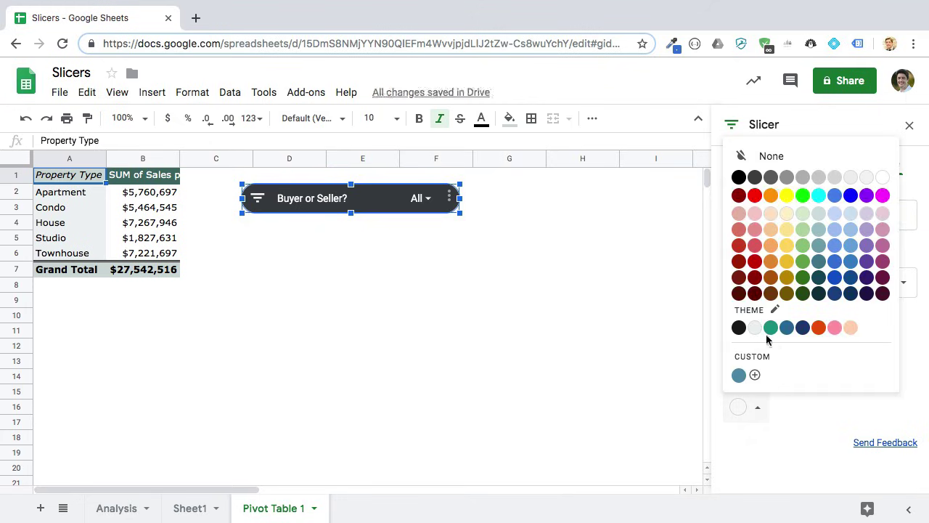
{"action": "left_click", "coordinate": [787, 328]}
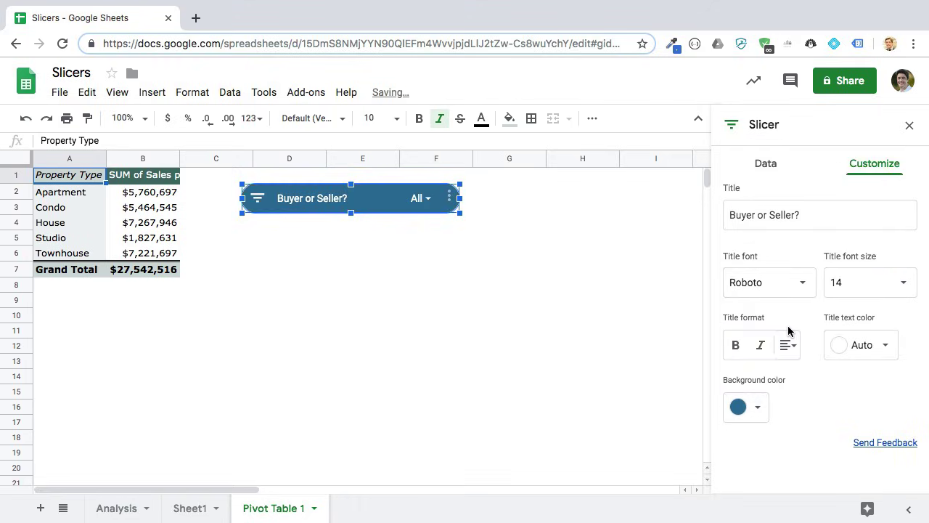
{"action": "left_click", "coordinate": [909, 125]}
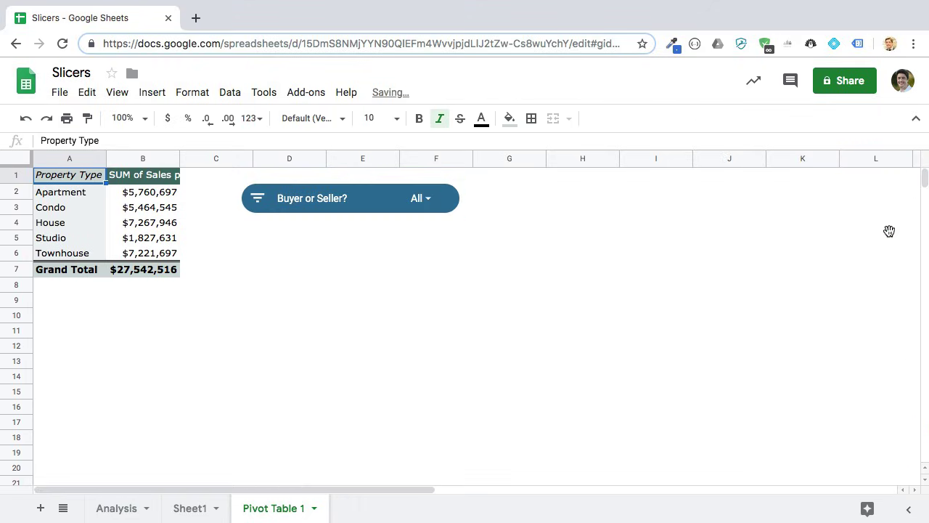
Filter the Buyer or Seller? slicer to Buyer only.
{"action": "left_click", "coordinate": [423, 200]}
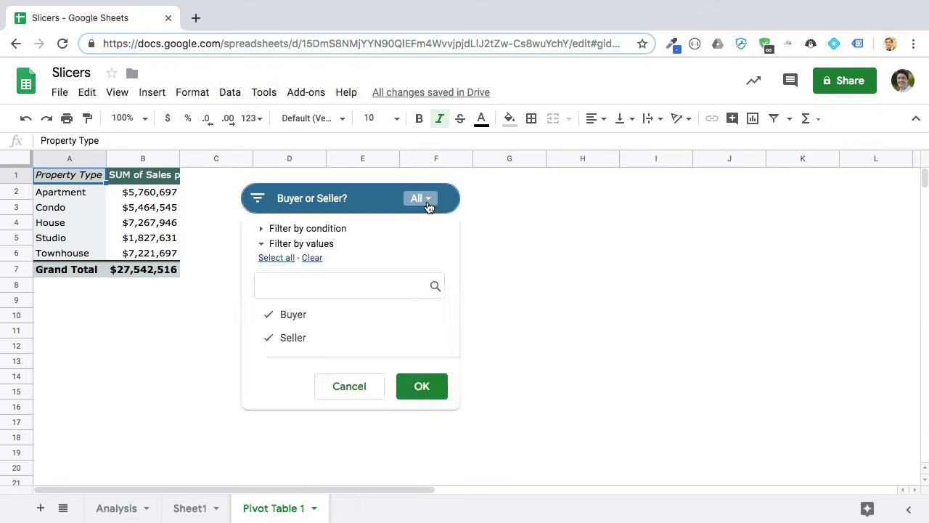
{"action": "left_click", "coordinate": [305, 337]}
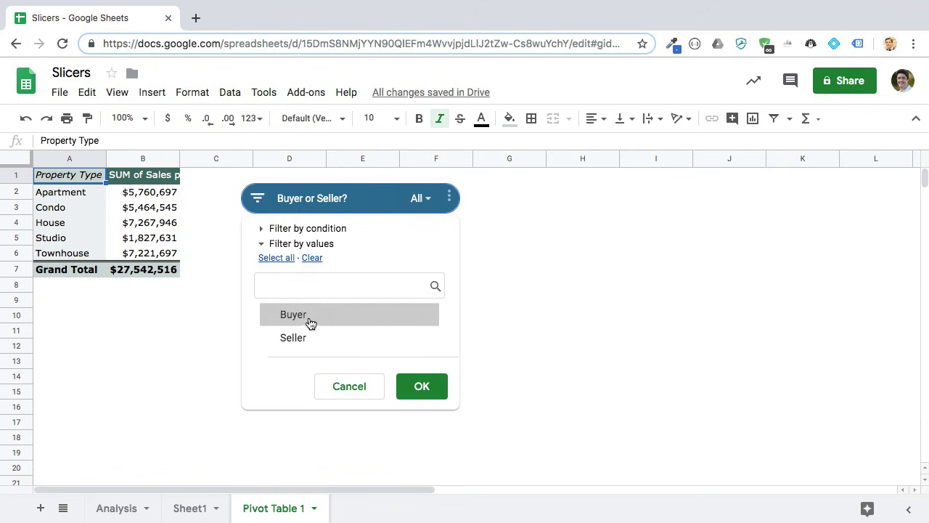
{"action": "left_click", "coordinate": [309, 320]}
{"action": "left_click", "coordinate": [422, 388]}
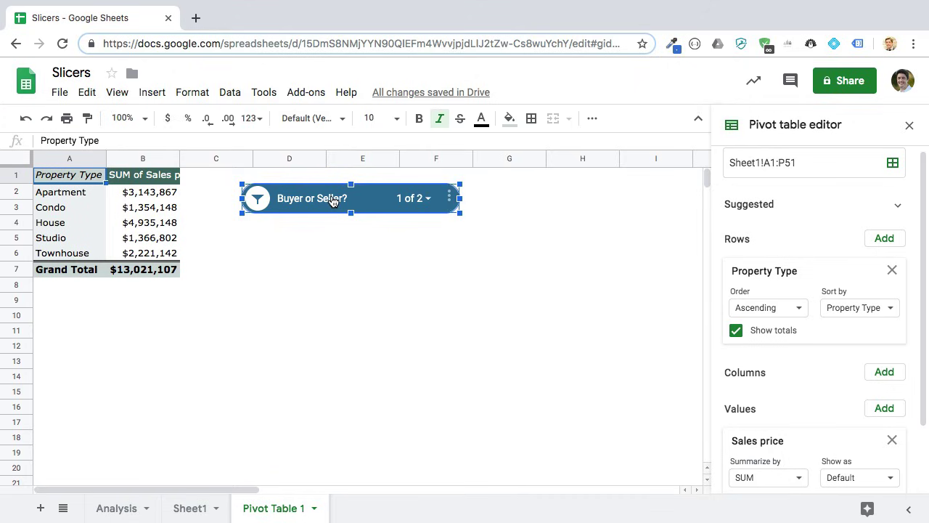
Switch the slicer to Seller only, making the pivot grand total $14,521,409.
{"action": "left_click", "coordinate": [415, 198]}
{"action": "left_click", "coordinate": [312, 339]}
{"action": "left_click", "coordinate": [300, 315]}
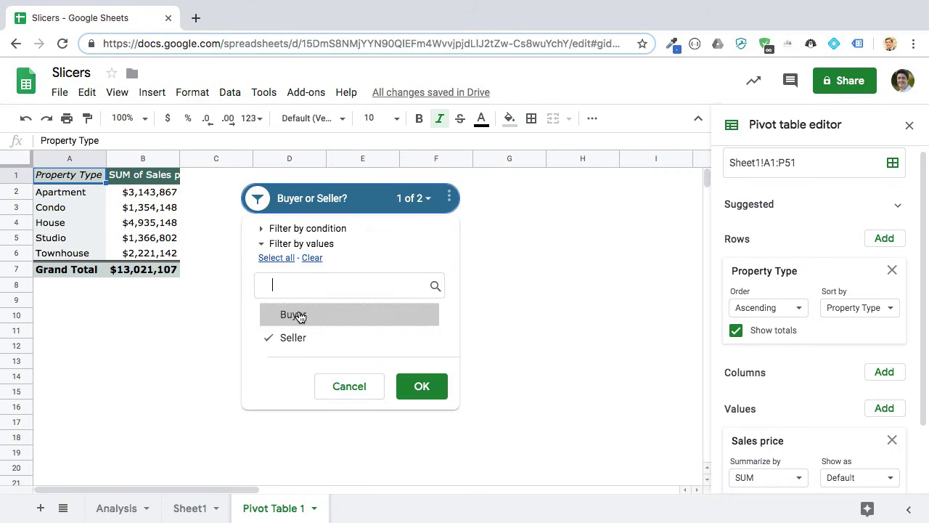
{"action": "left_click", "coordinate": [431, 392]}
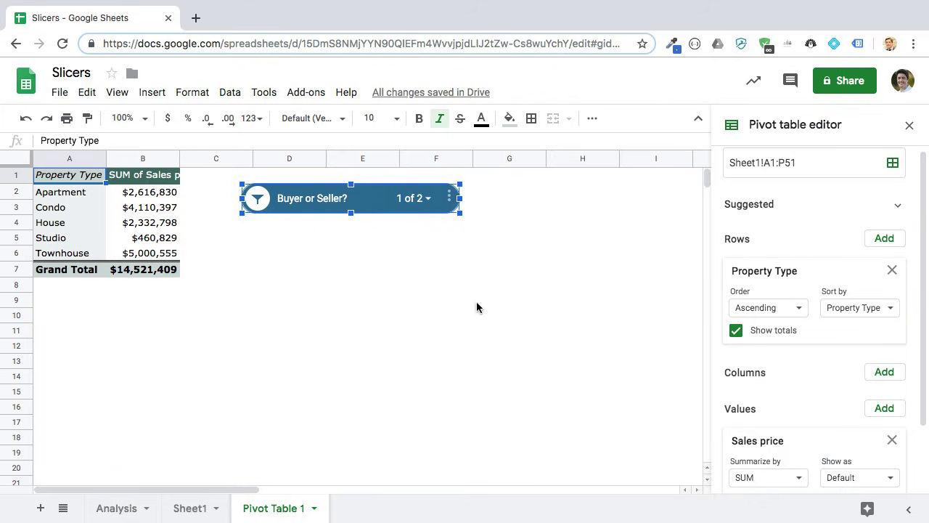
{"action": "left_click", "coordinate": [909, 125]}
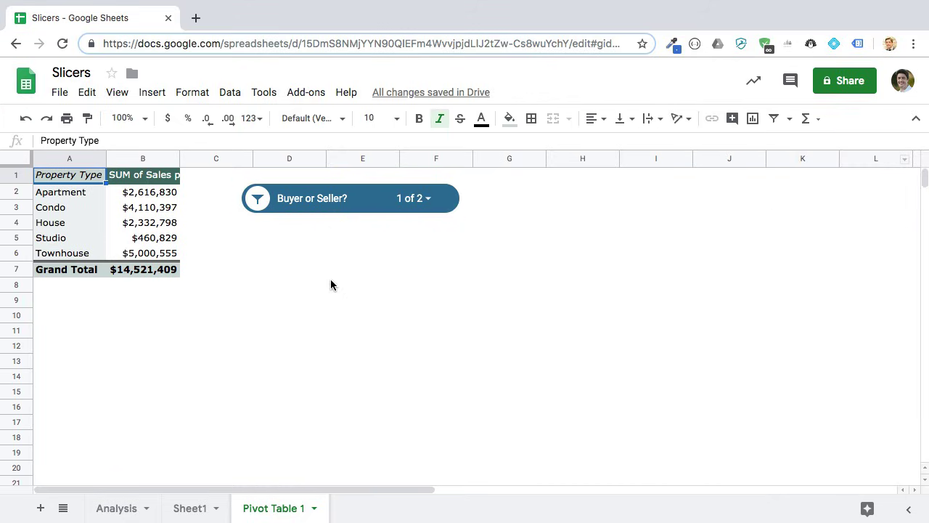